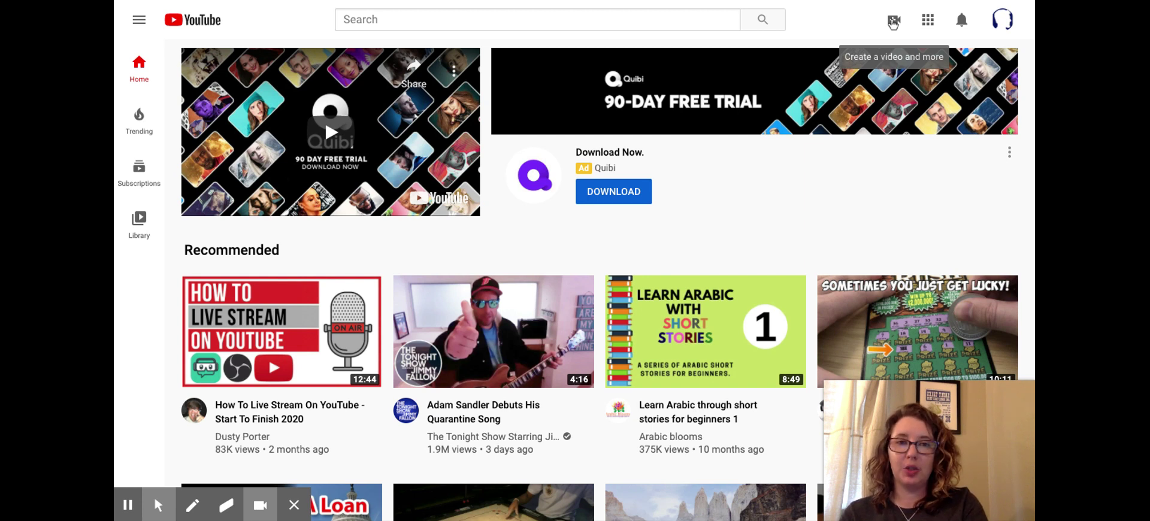
Step: Start a new video upload with zoom_0.mp4 in YouTube Studio, dismissing the Studio introduction
click(894, 21)
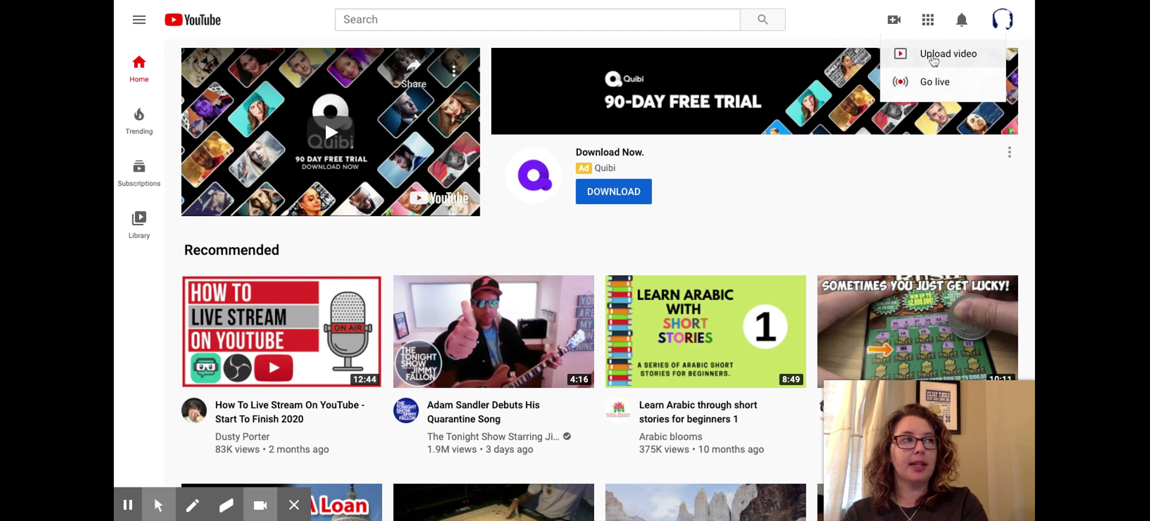
click(933, 58)
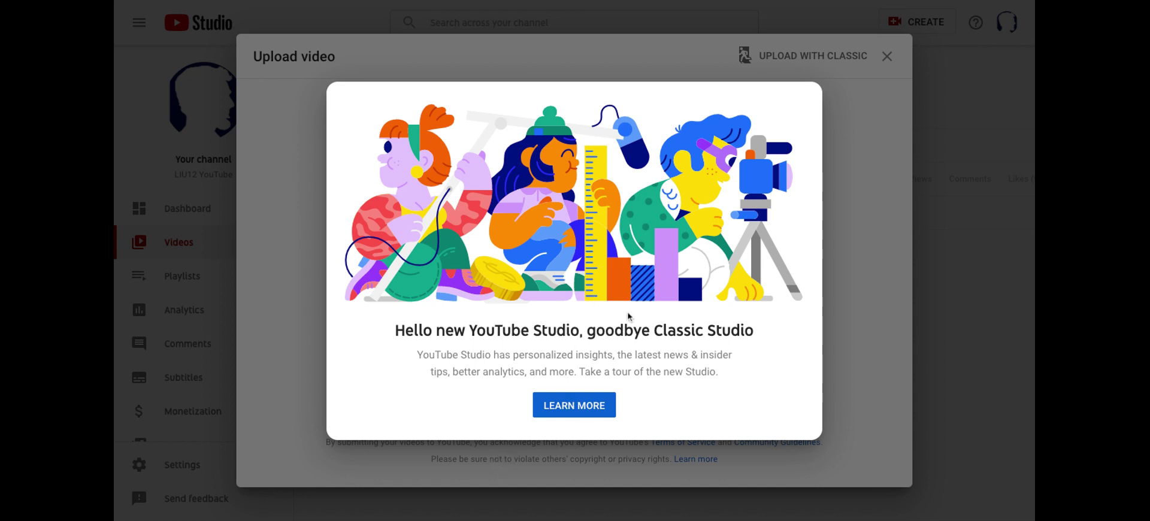
click(864, 225)
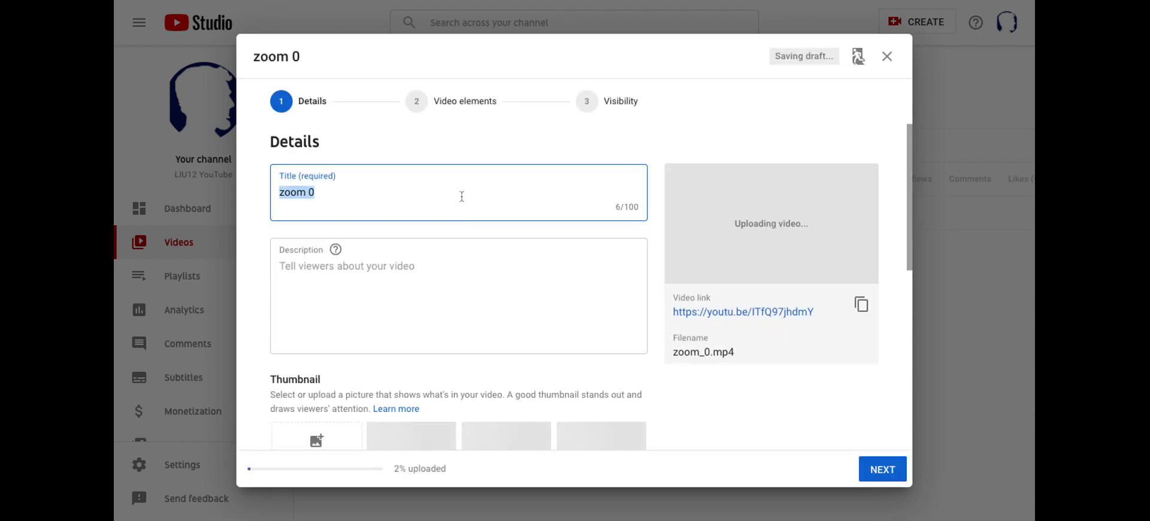
Step: Replace the video title with "LearnOn Webinars - Online Math Tools - 4/6/2020"
text(Learn)
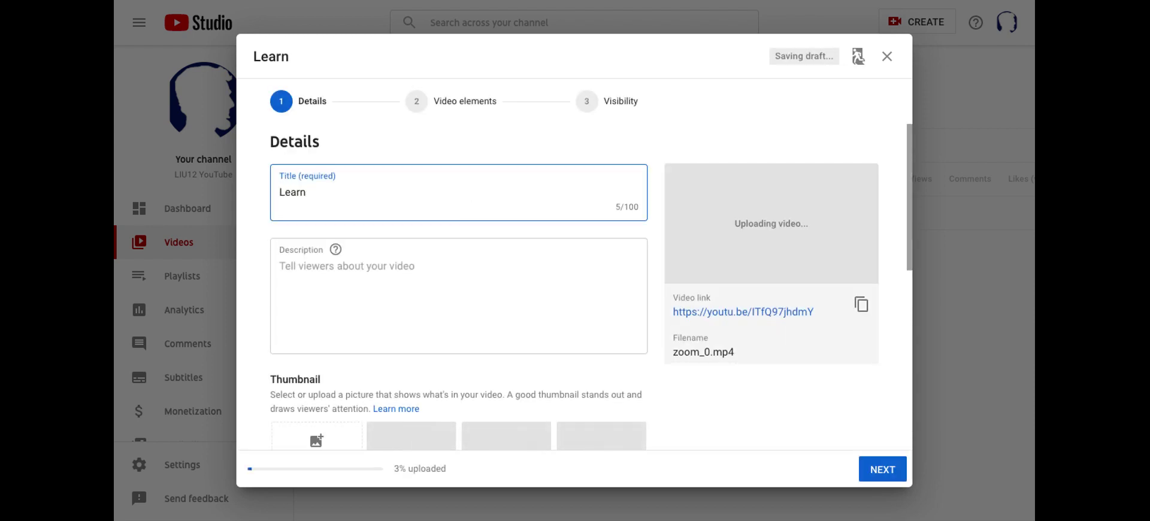
text(On Webinars -)
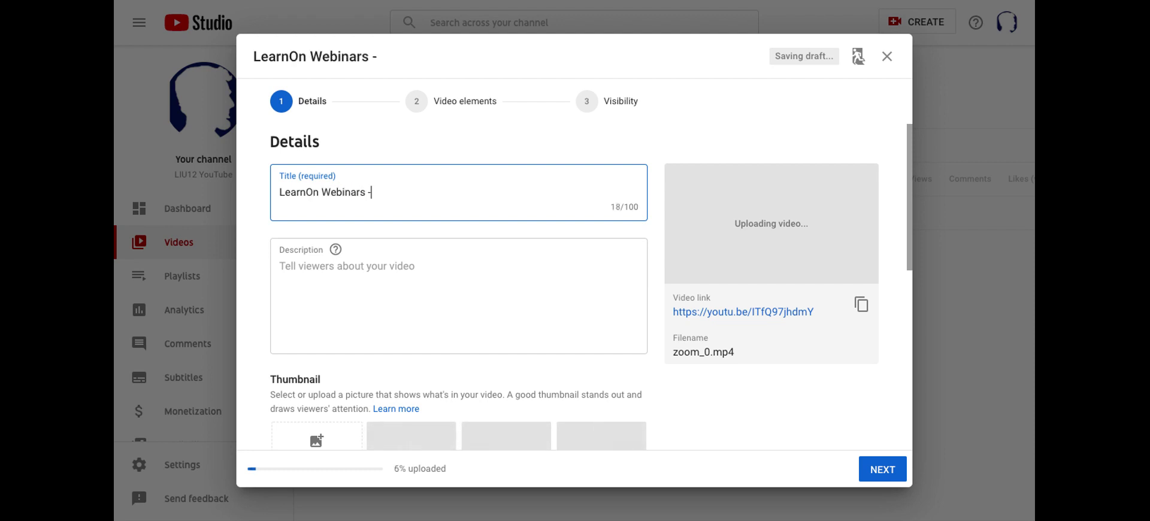
text( Online Math Too)
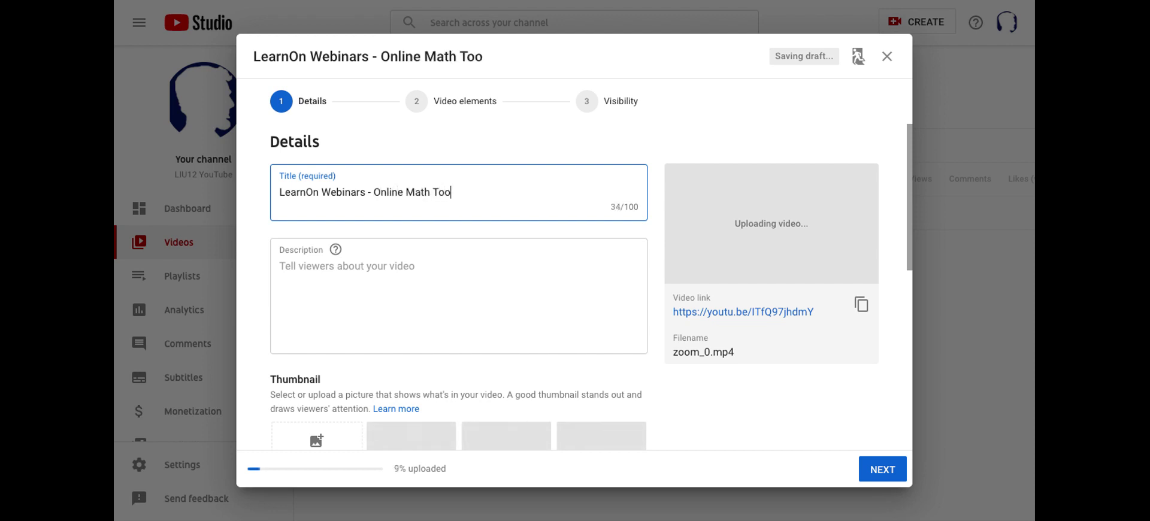
text(ls - 4/6/2020)
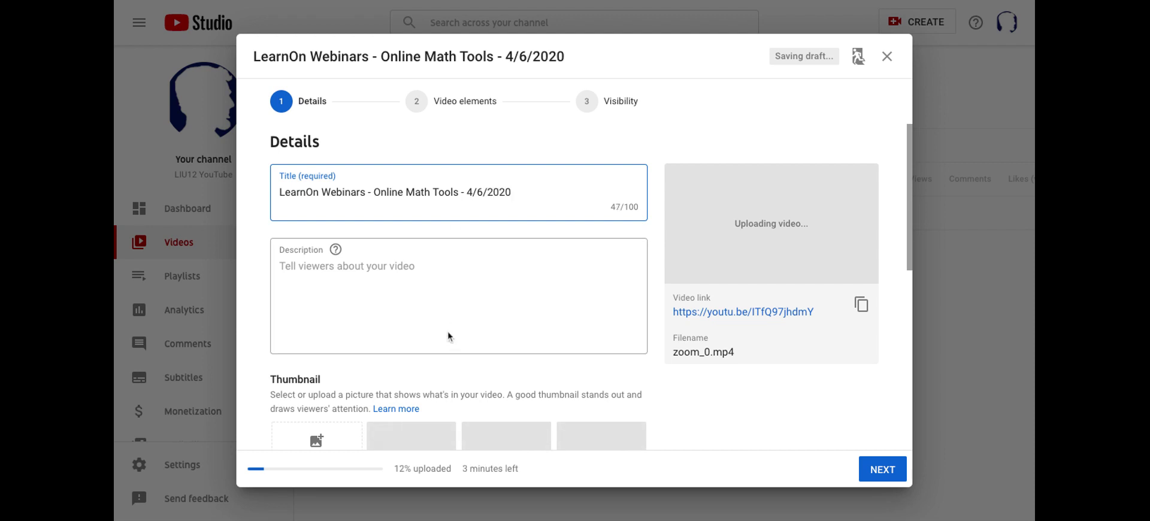
Step: Enter the video description "Tools you can use for online learning relating to mathematics K-12!"
click(435, 290)
text(T)
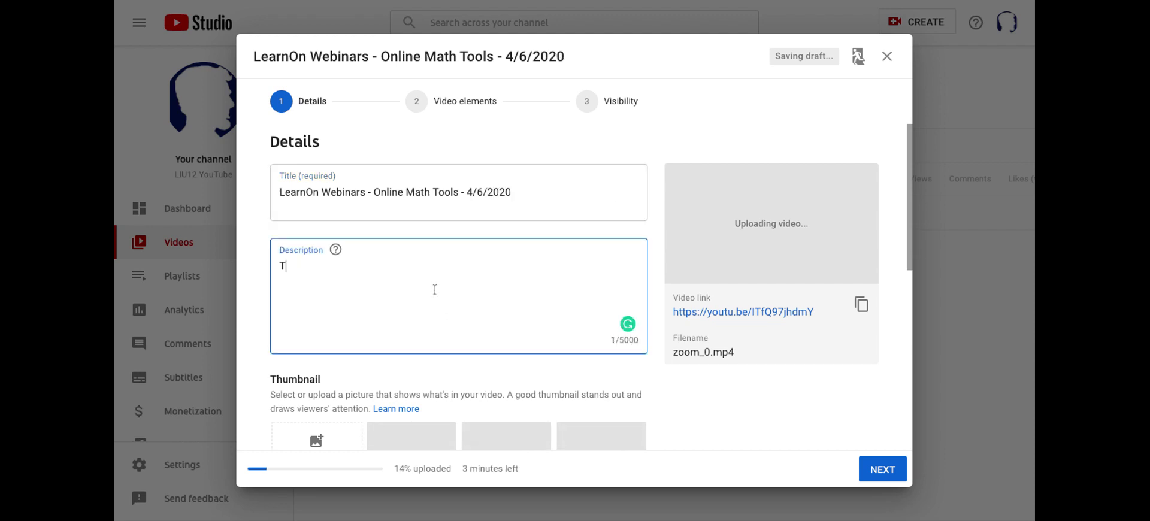
text(ools you can use for online)
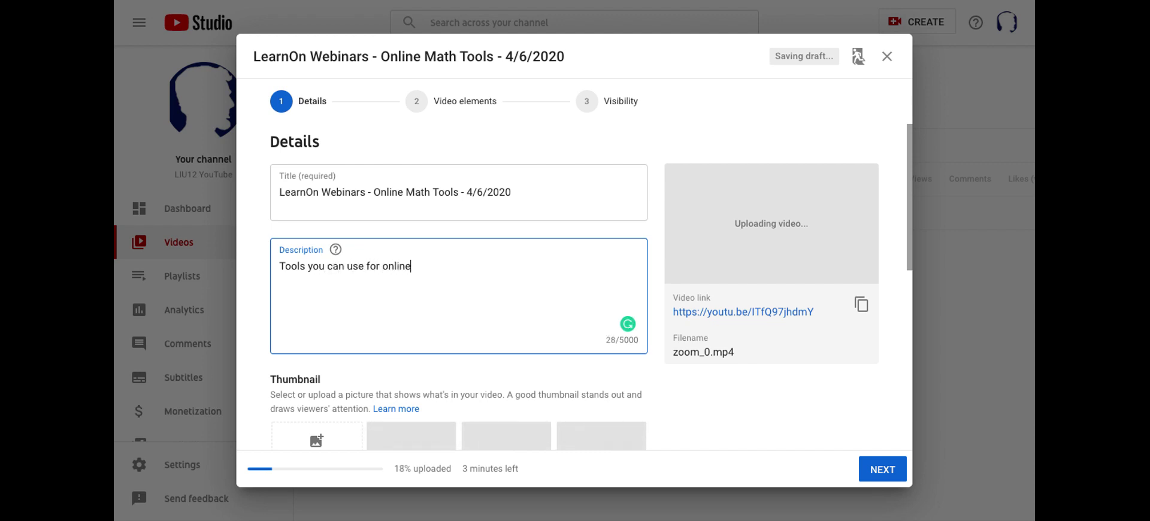
text( learning relating to mathem)
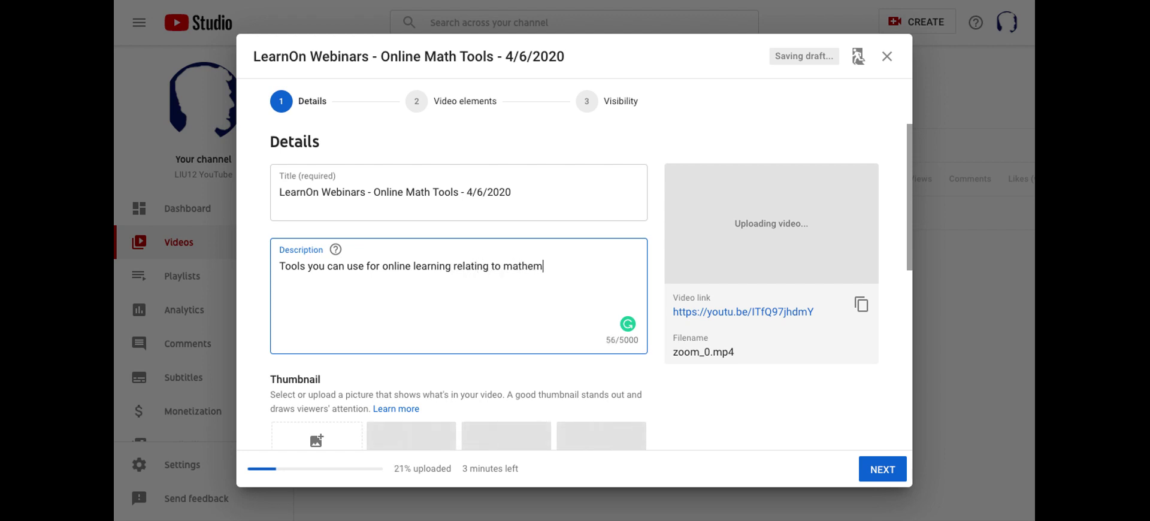
text(atics K-12!)
Step: Upload the LIU LearnOn Webinar Series title image as the video's custom thumbnail
scroll(370, 288, down, 1)
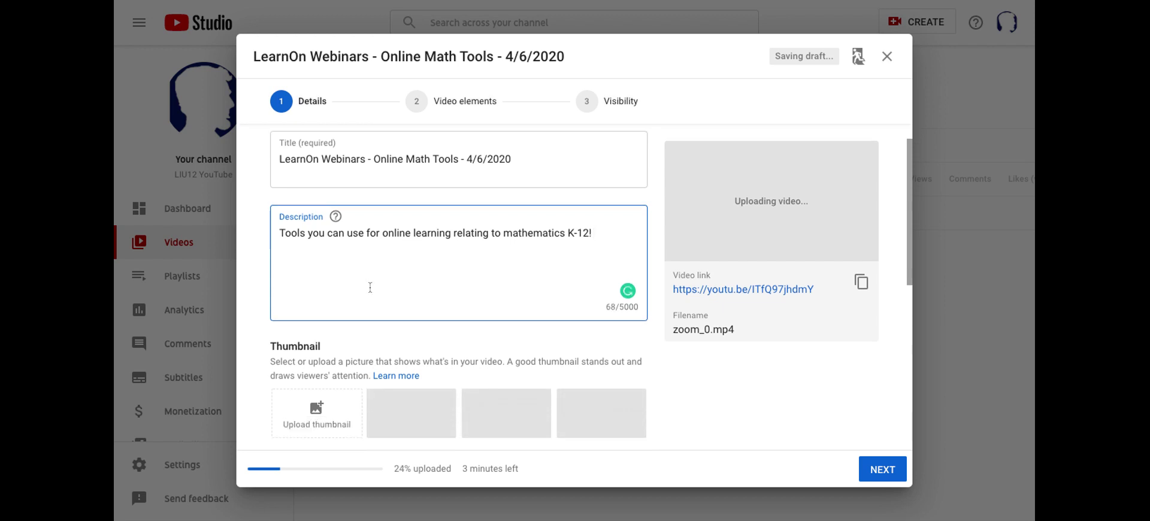
scroll(371, 288, down, 2)
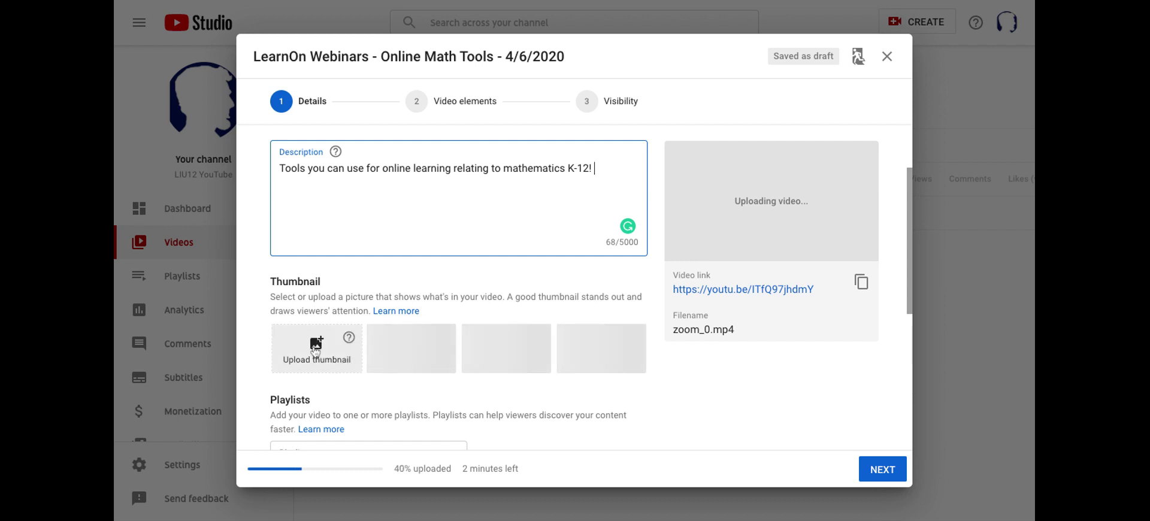
click(316, 352)
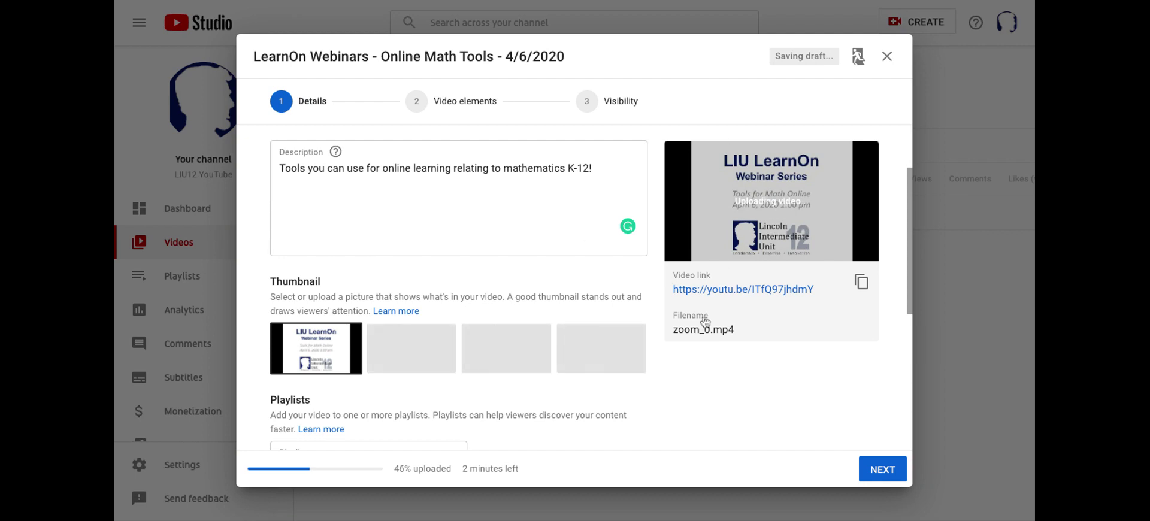
Step: Add the video to the LearnOn Webinars playlist
scroll(701, 413, down, 1)
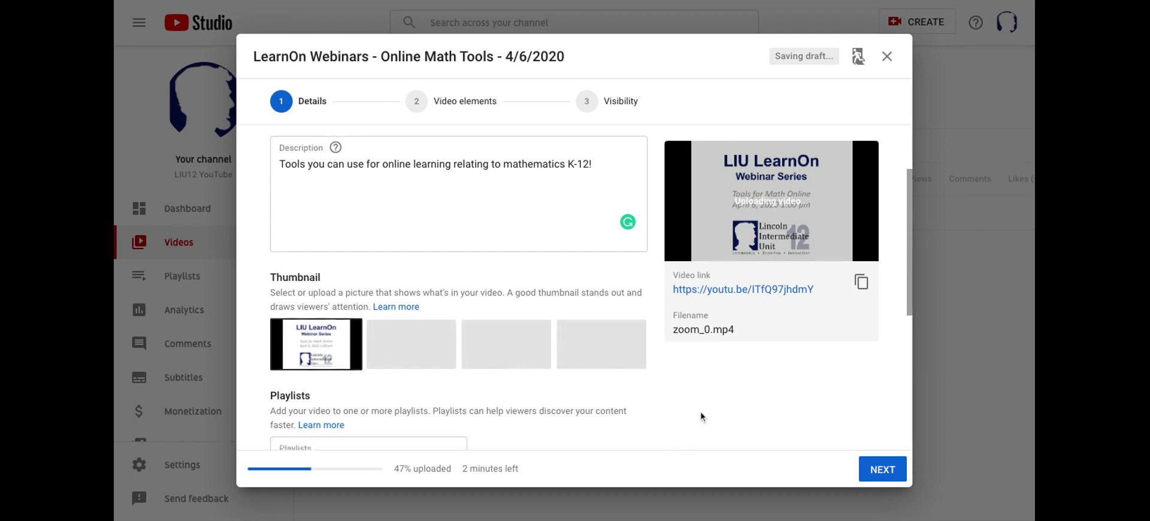
scroll(700, 415, down, 2)
scroll(701, 414, down, 2)
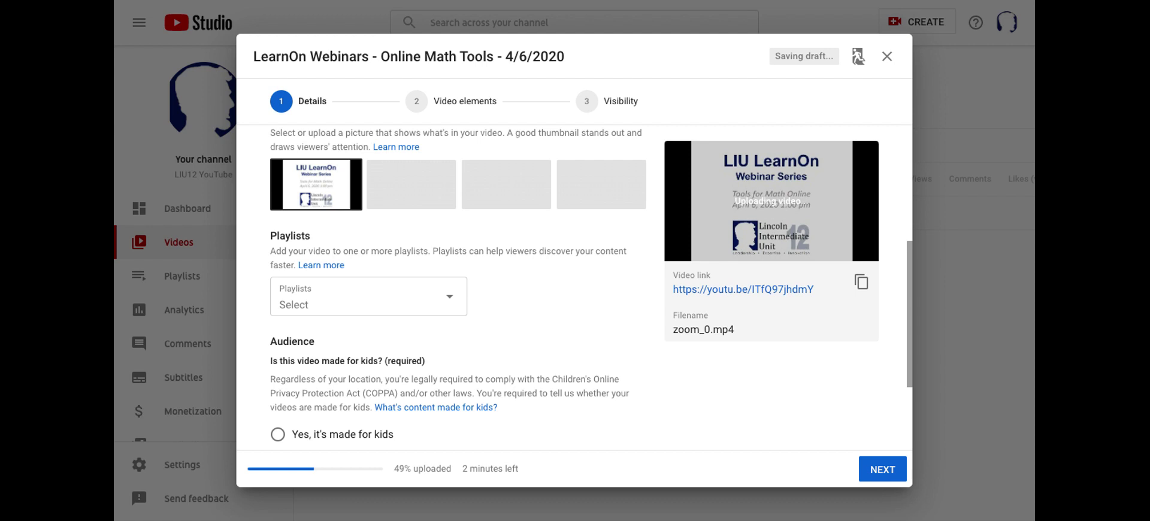
click(450, 299)
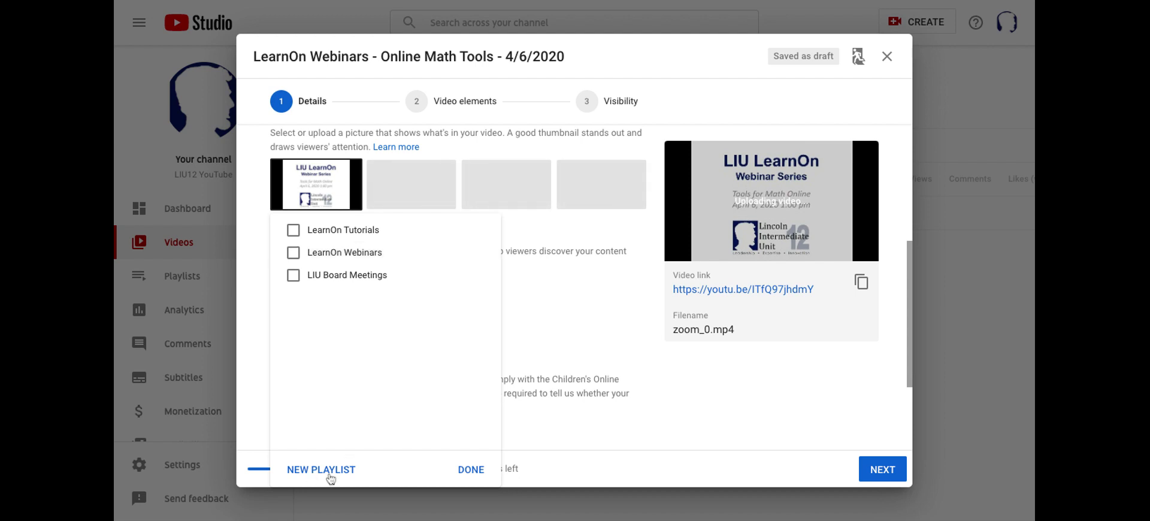
click(294, 253)
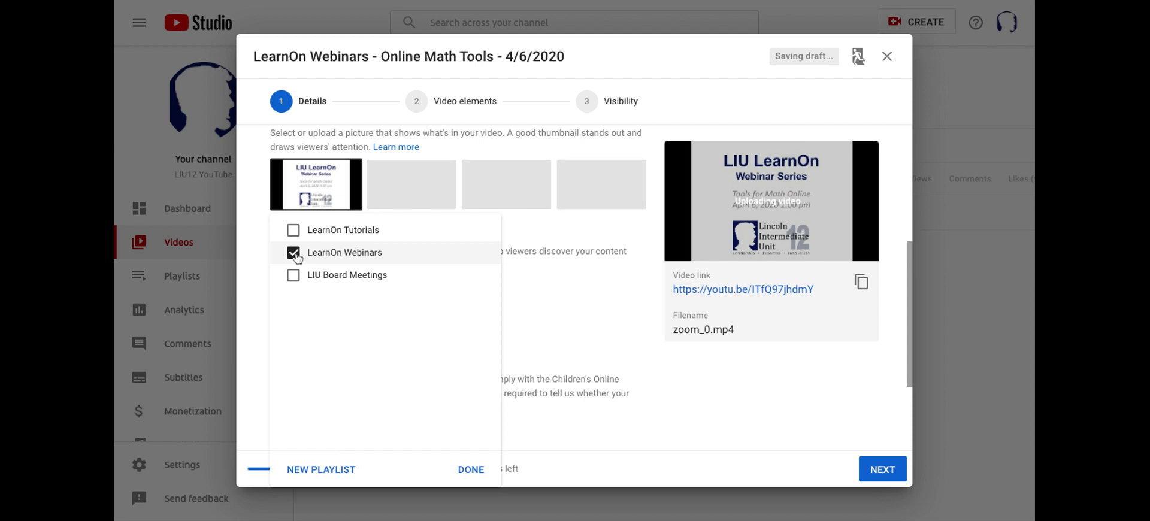
click(472, 471)
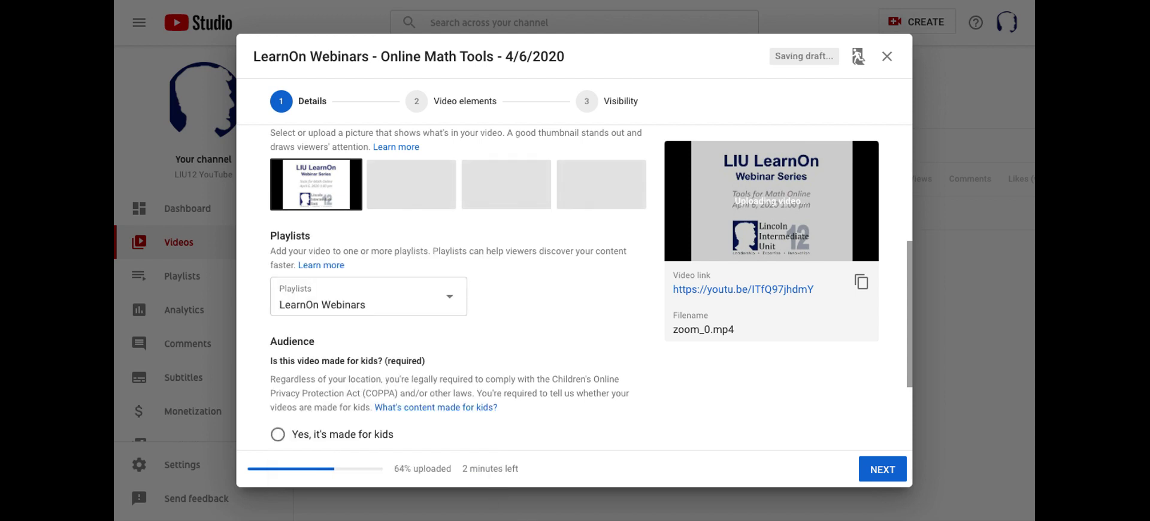
Step: Set the video's audience to "Yes, it's made for kids"
scroll(436, 358, down, 1)
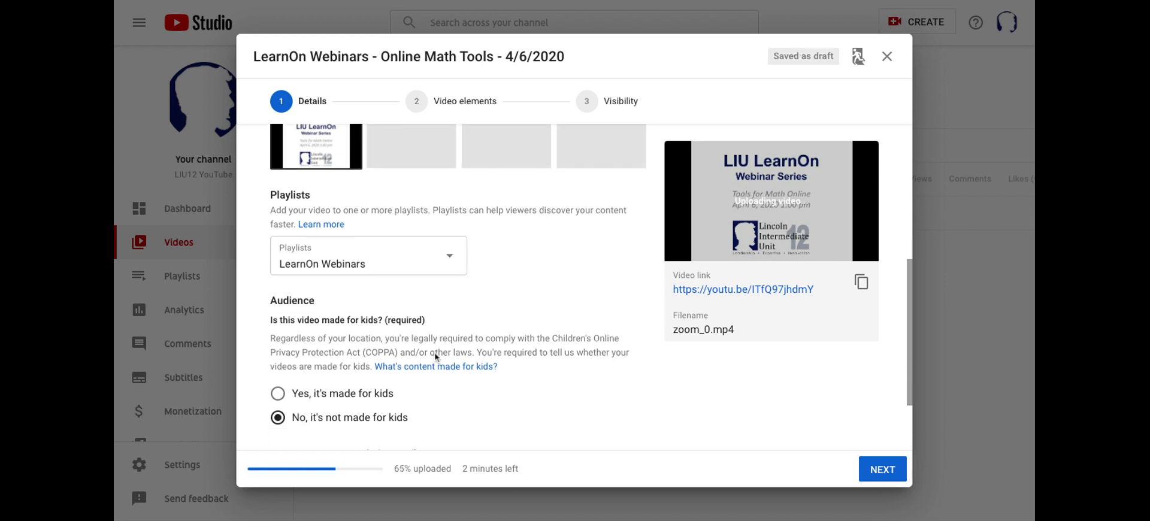
scroll(435, 358, down, 1)
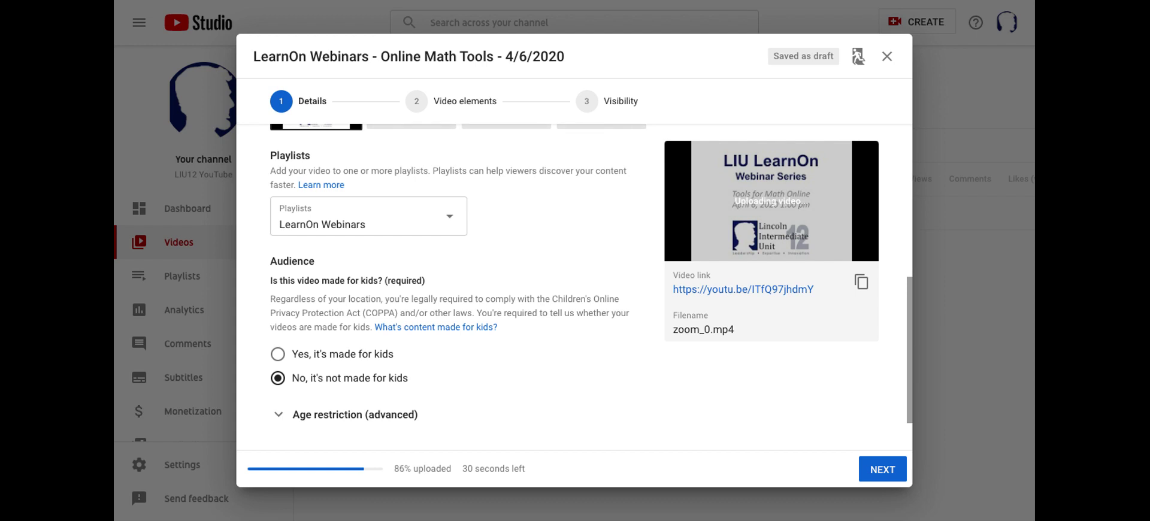
click(280, 355)
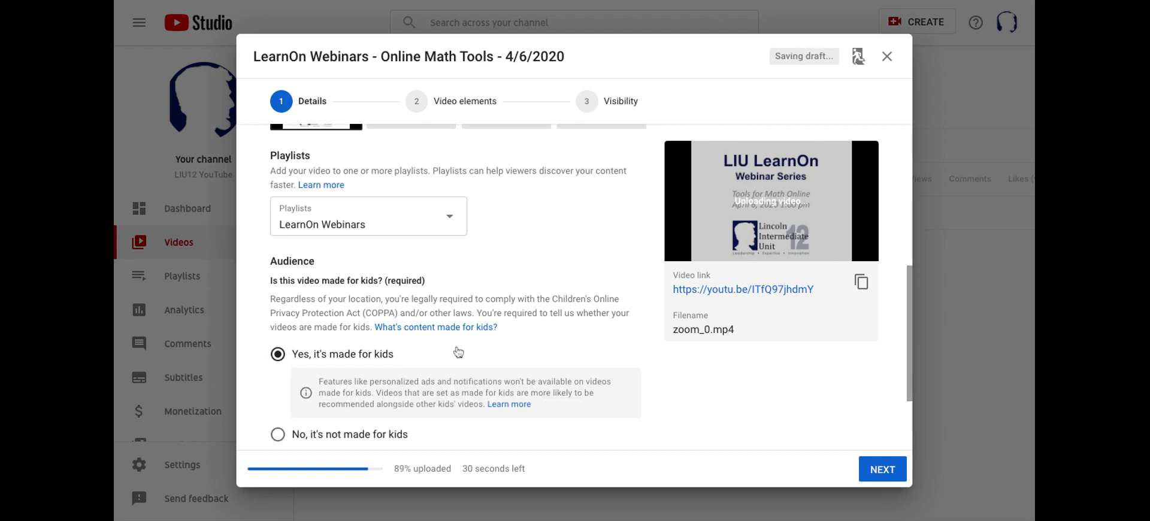
Step: Expand the additional video options and examine paid promotion, tags, language, the caption certification choices, recording date, license, category and comment settings
scroll(458, 352, down, 2)
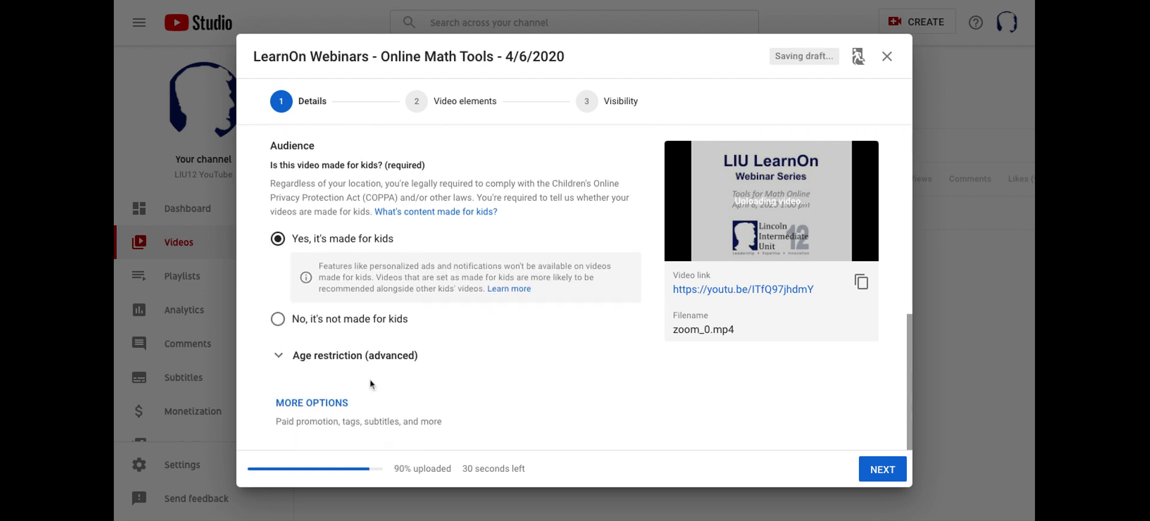
click(317, 405)
scroll(459, 288, down, 3)
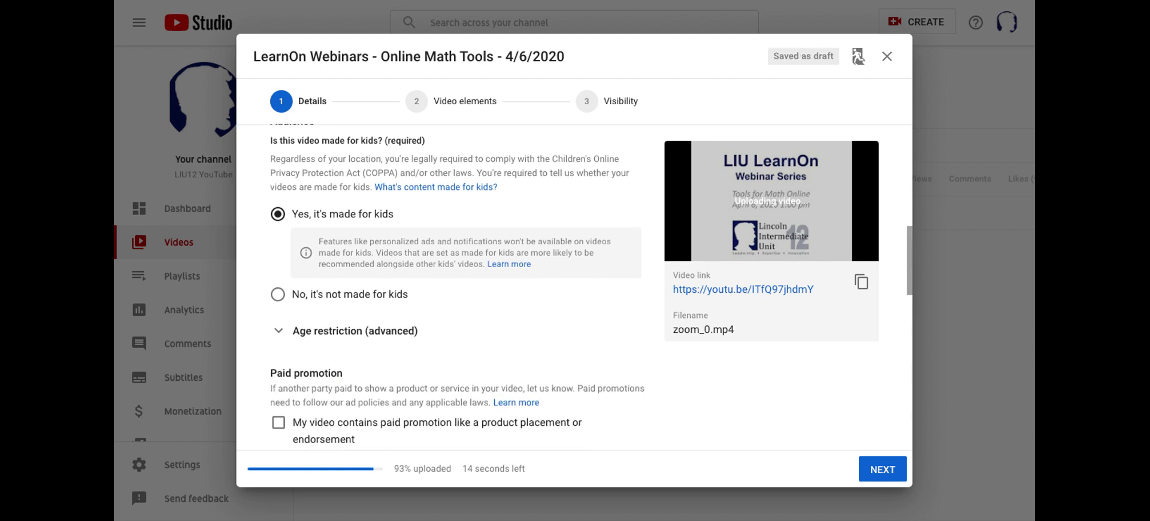
scroll(424, 308, down, 1)
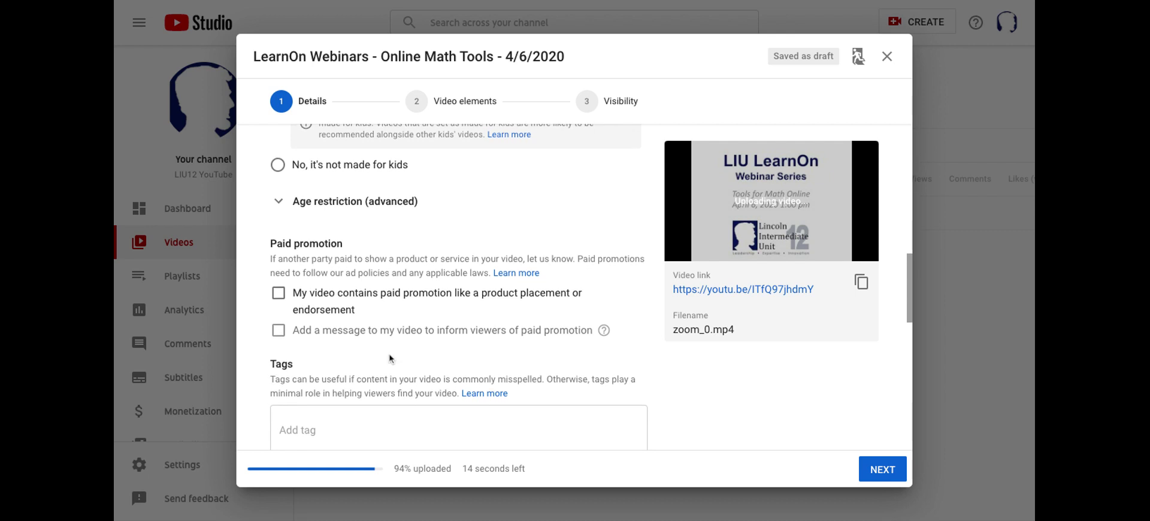
scroll(418, 351, down, 5)
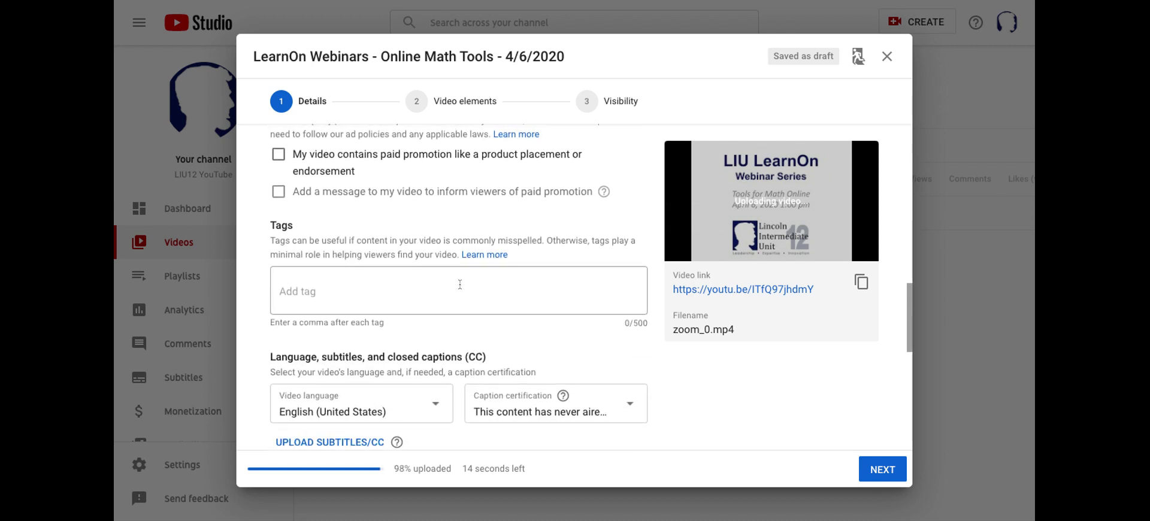
scroll(448, 352, down, 2)
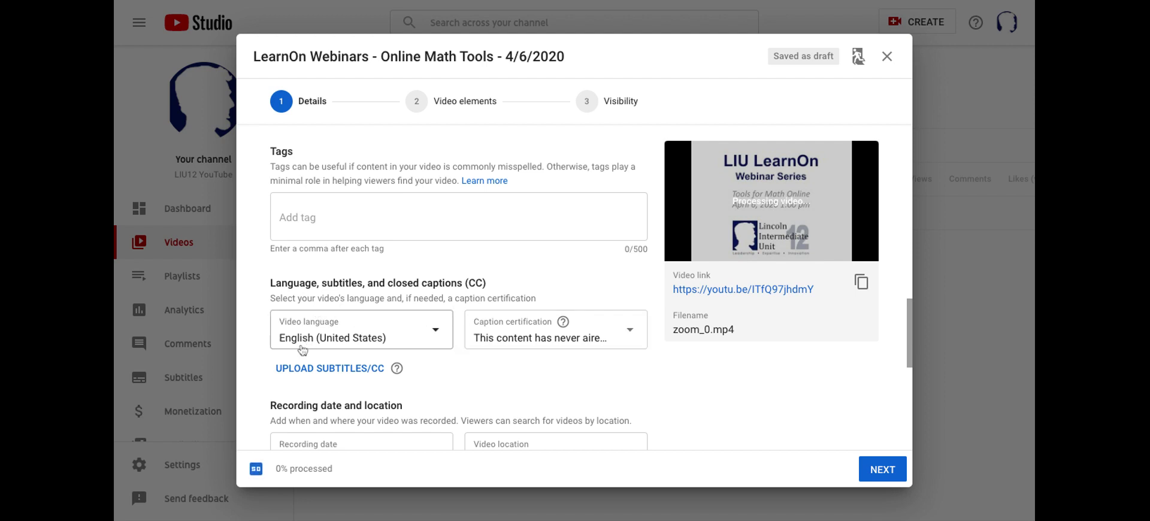
click(628, 336)
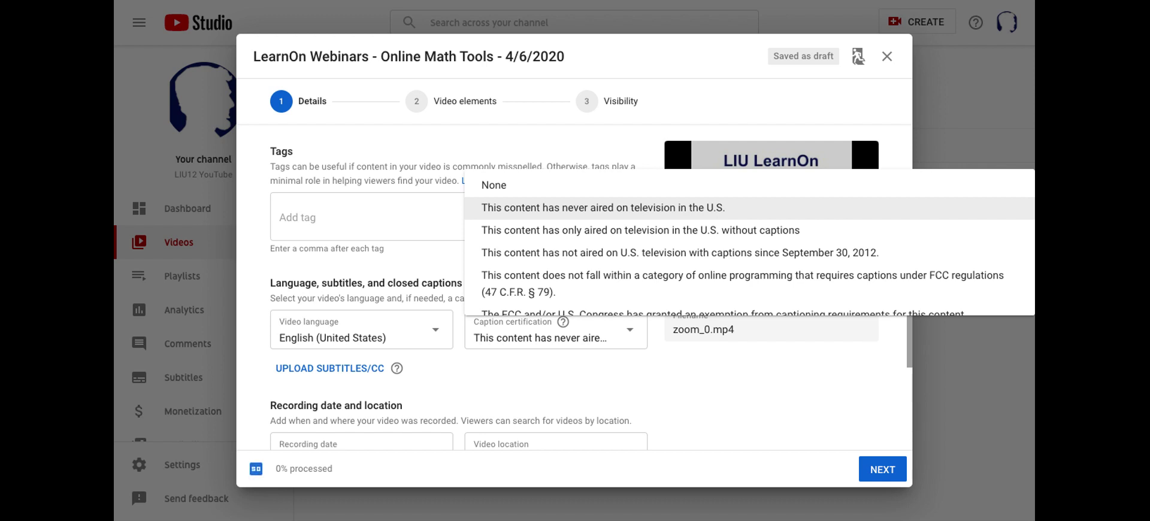
click(516, 376)
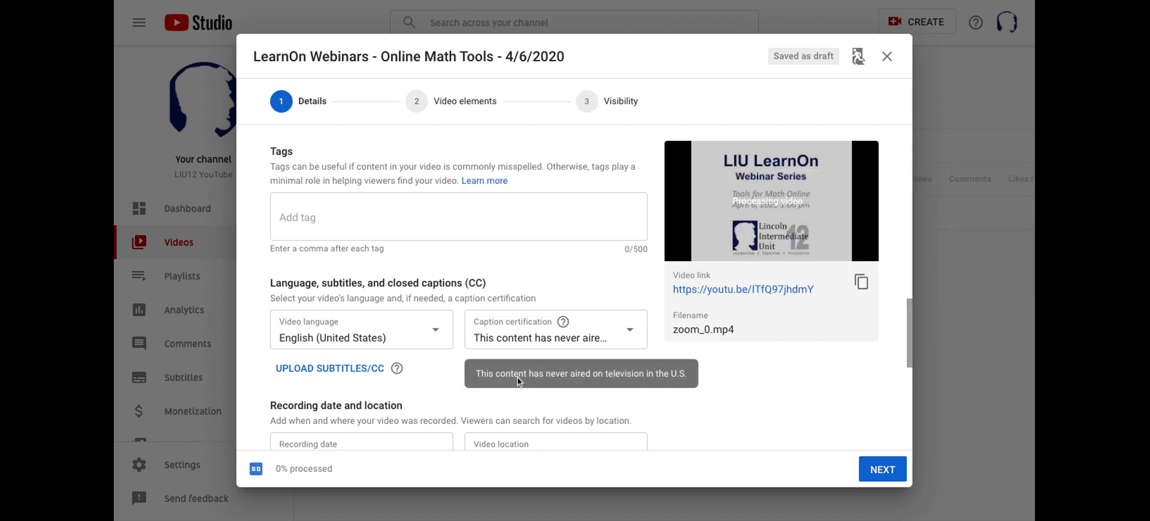
scroll(415, 397, down, 2)
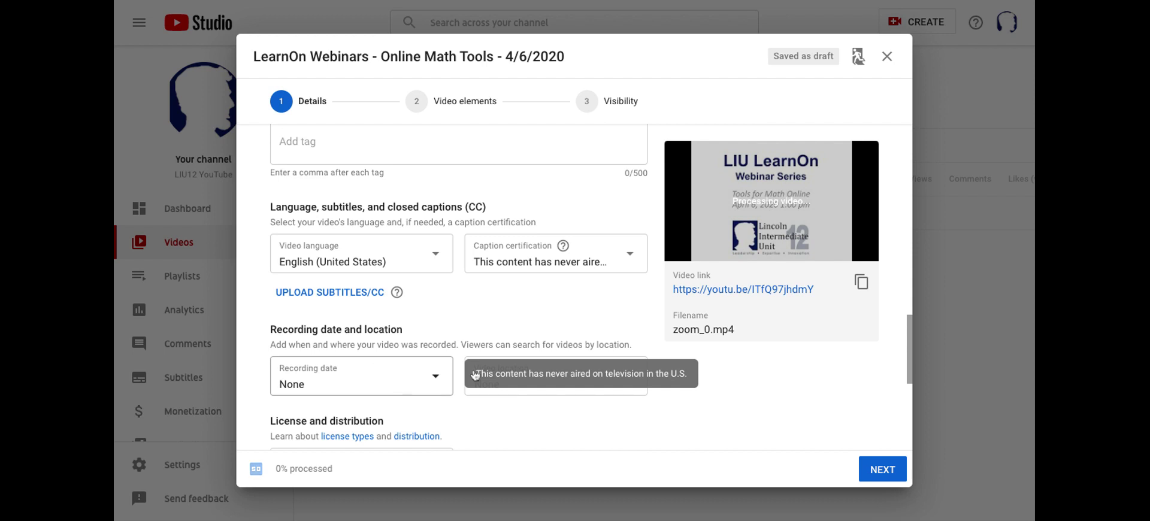
scroll(426, 302, down, 3)
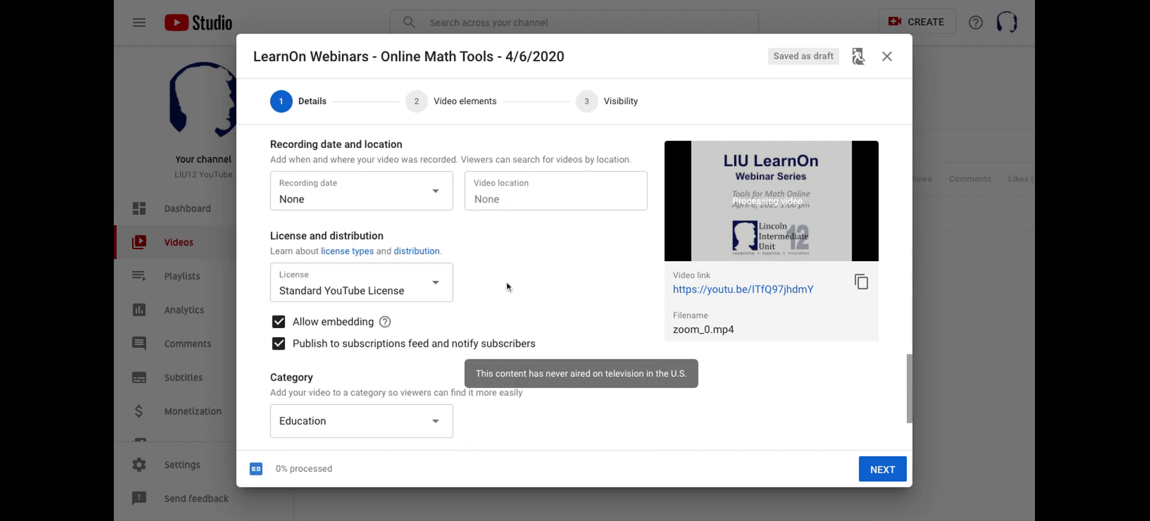
scroll(483, 273, down, 1)
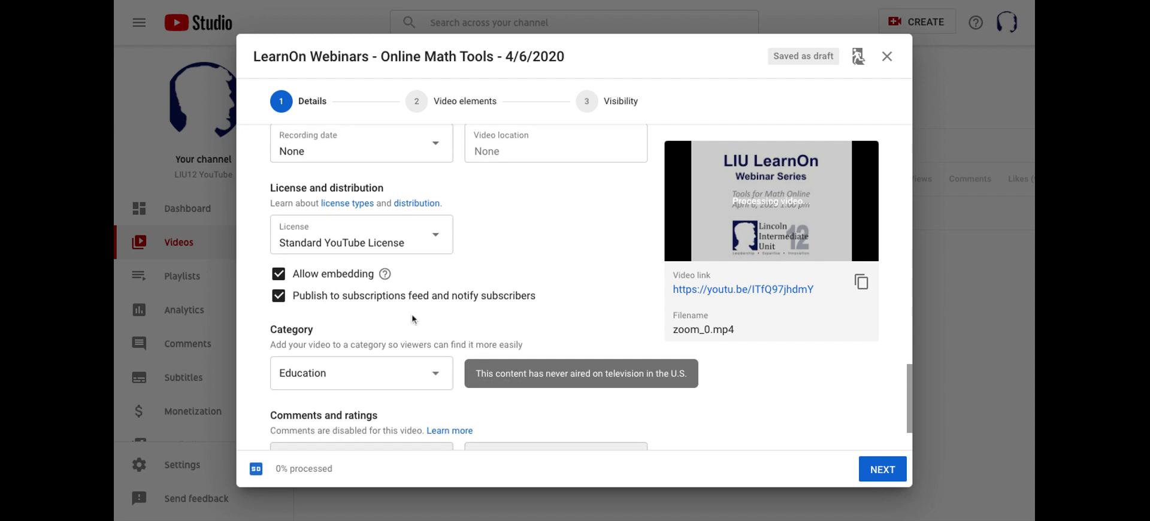
scroll(415, 321, down, 1)
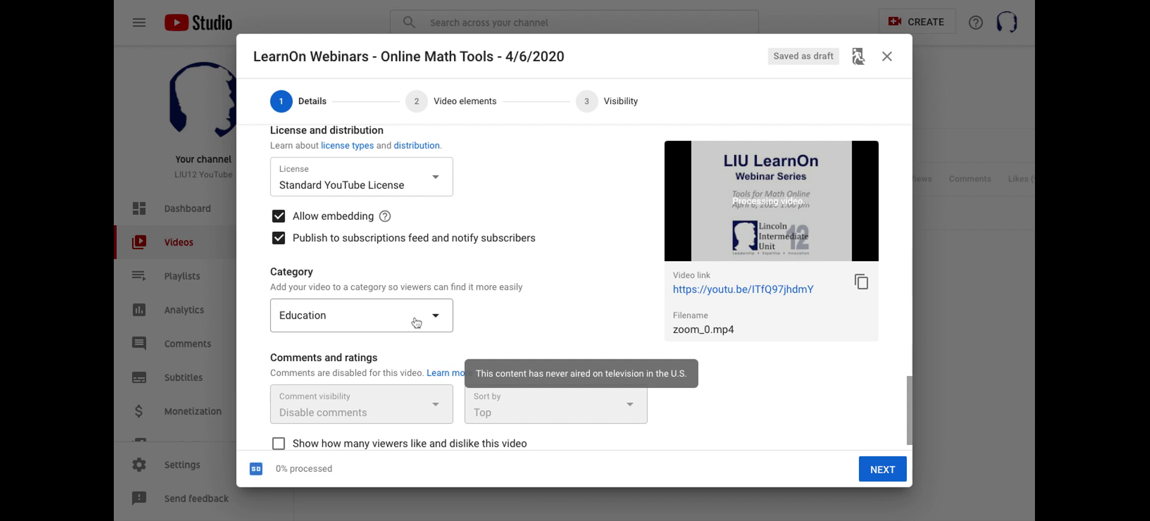
scroll(417, 323, down, 1)
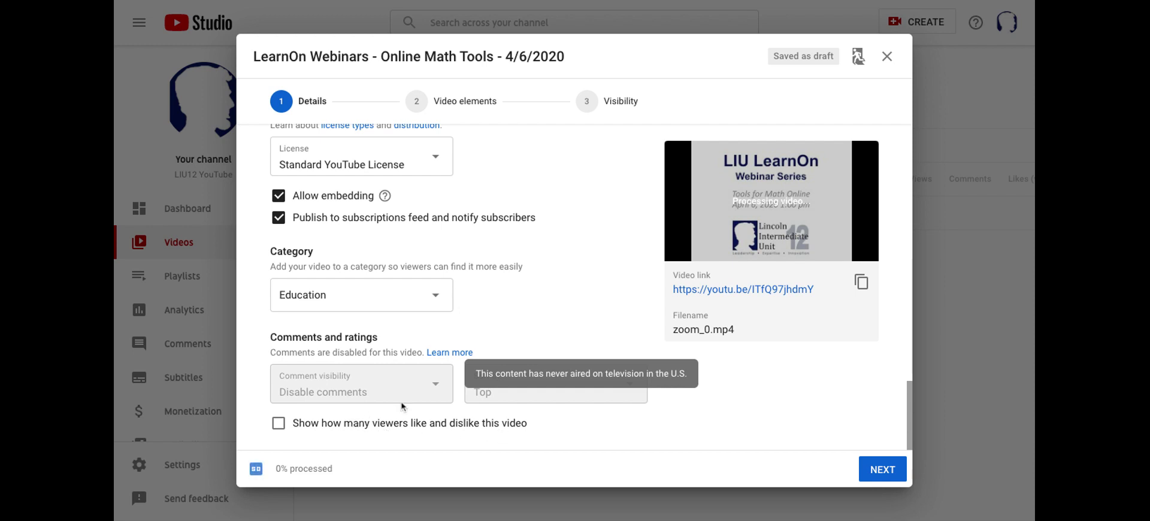
Step: Finish the video details and proceed to the visibility settings without adding an end screen or cards
click(885, 476)
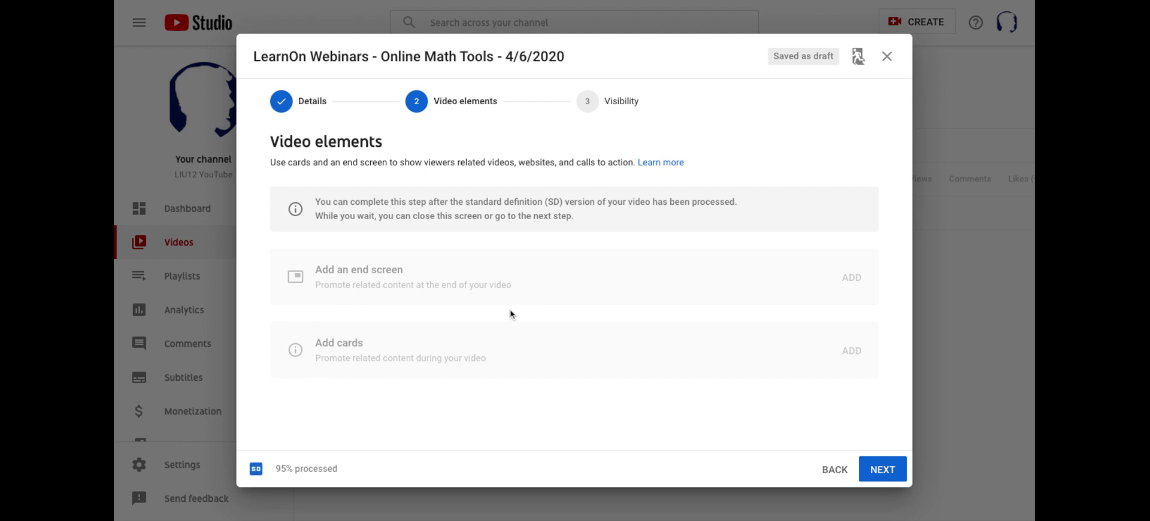
click(883, 474)
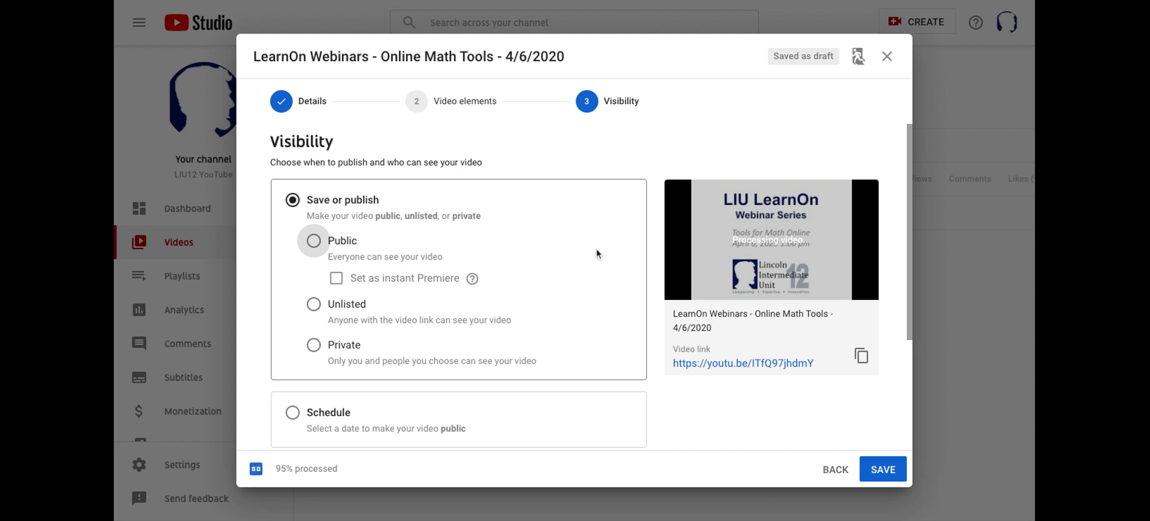
Step: Set the webinar video's visibility to Public, publish it without an instant Premiere or schedule, and dismiss the processing notice
click(315, 242)
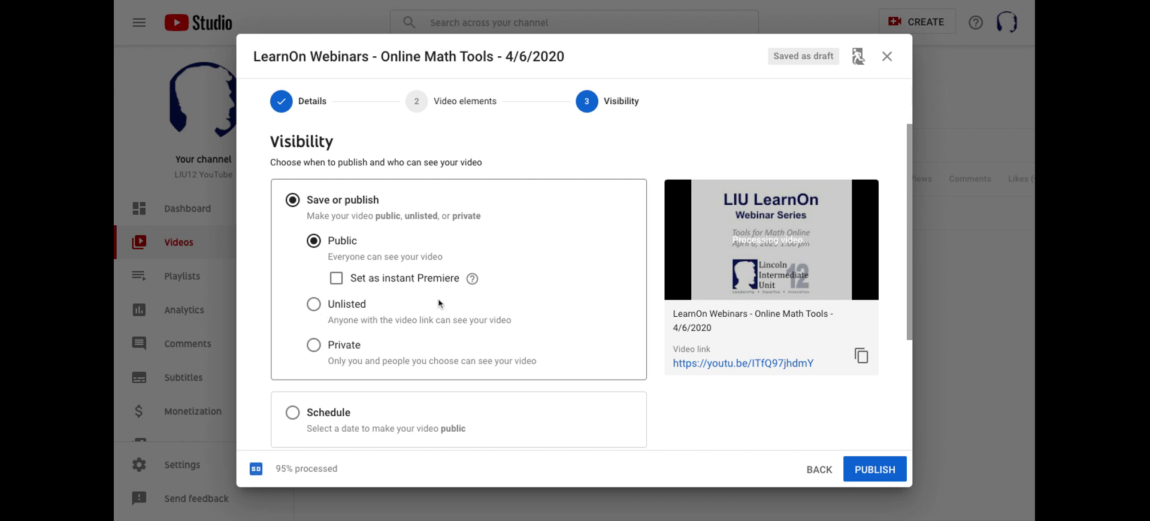
scroll(441, 310, down, 1)
scroll(441, 310, down, 2)
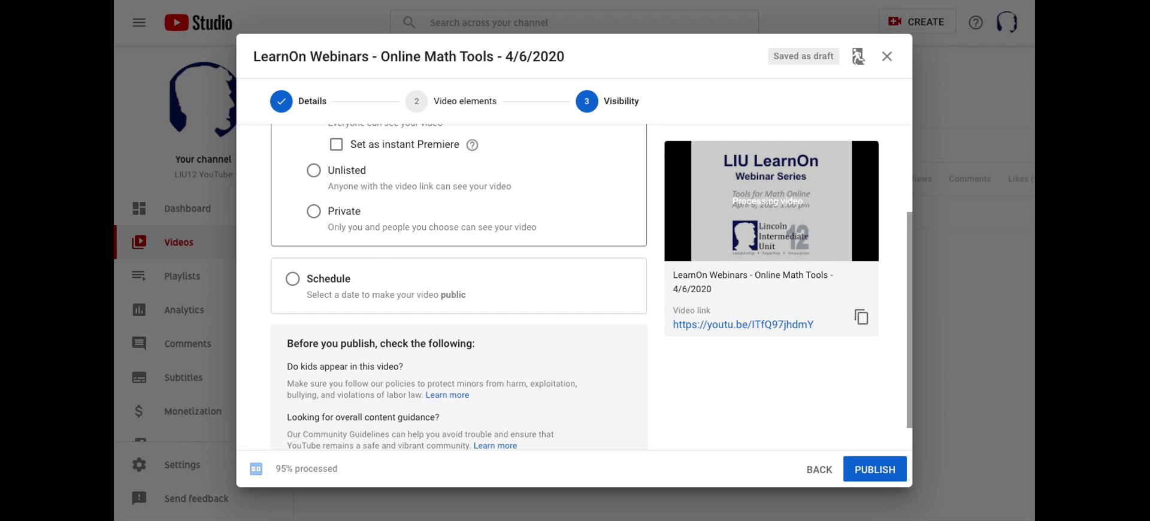
scroll(538, 270, down, 1)
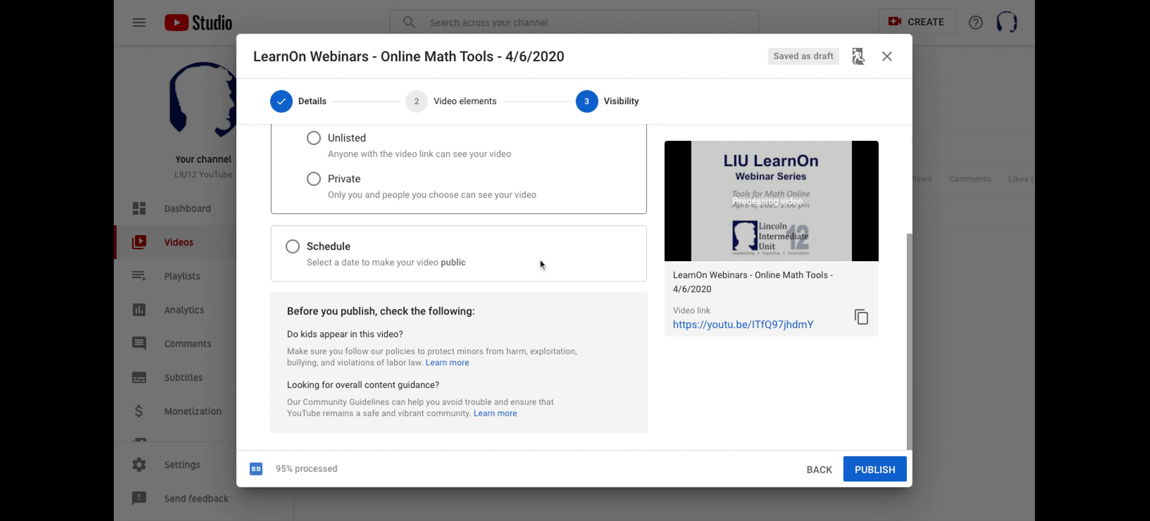
click(875, 471)
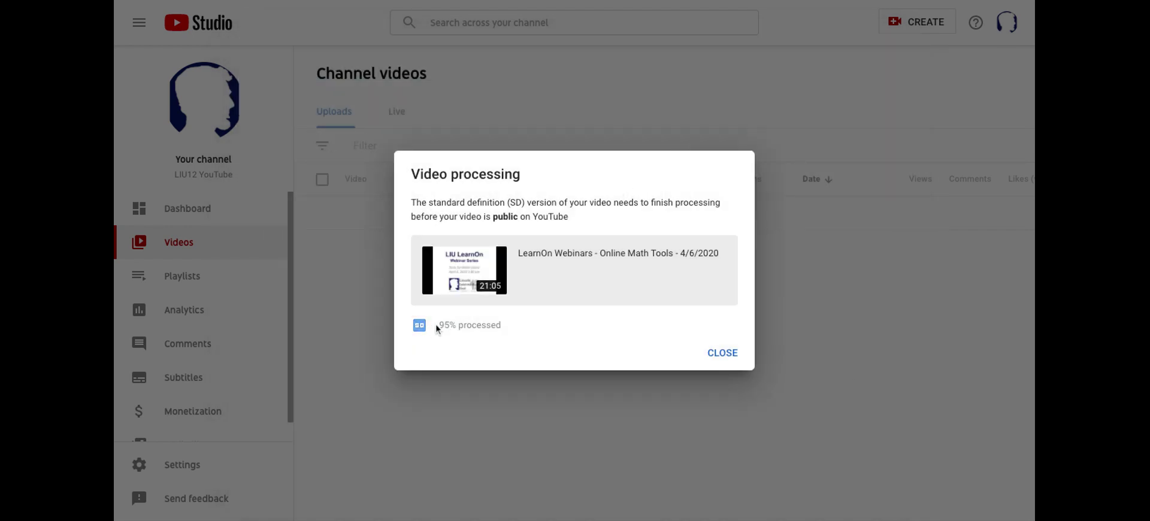
click(730, 356)
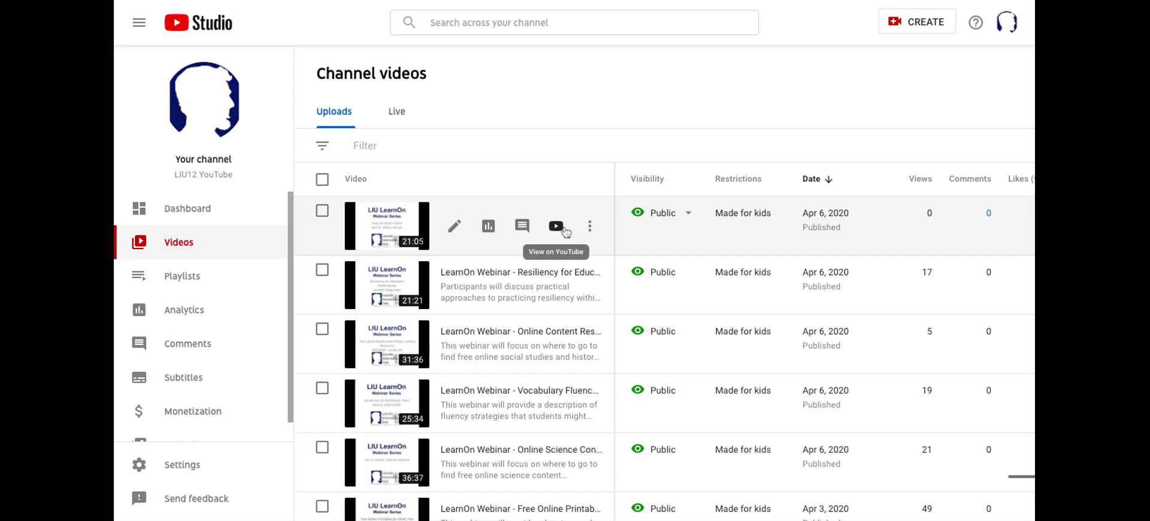
Step: Open the additional options for the newly published Online Math Tools webinar in the channel's video list
click(591, 229)
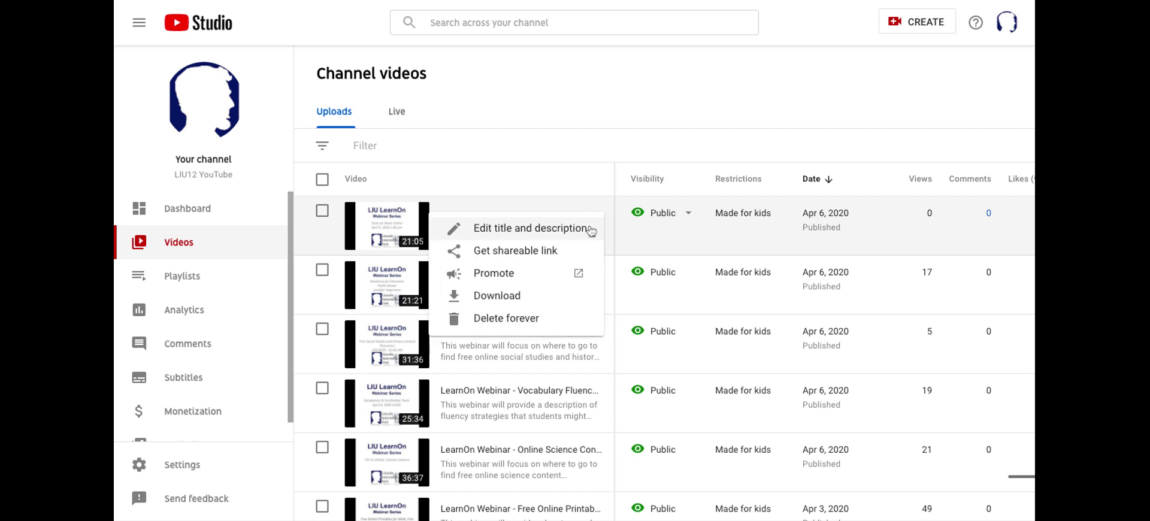